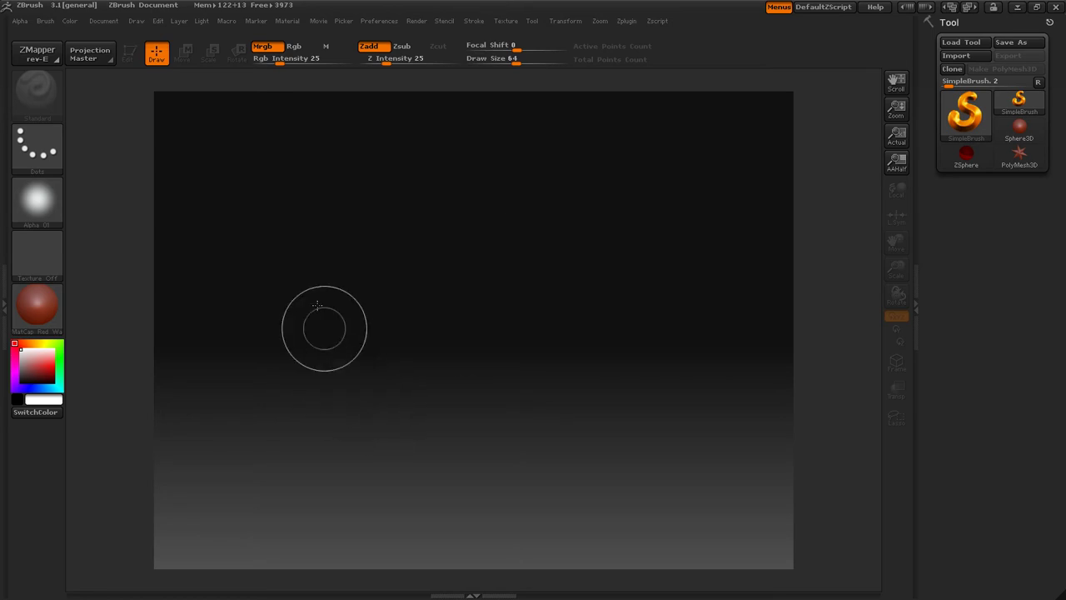
# Step: Test the SmoothRaise macro, dismiss its Brush:Std not-found note, and start recording a new macro
pyautogui.click(232, 22)
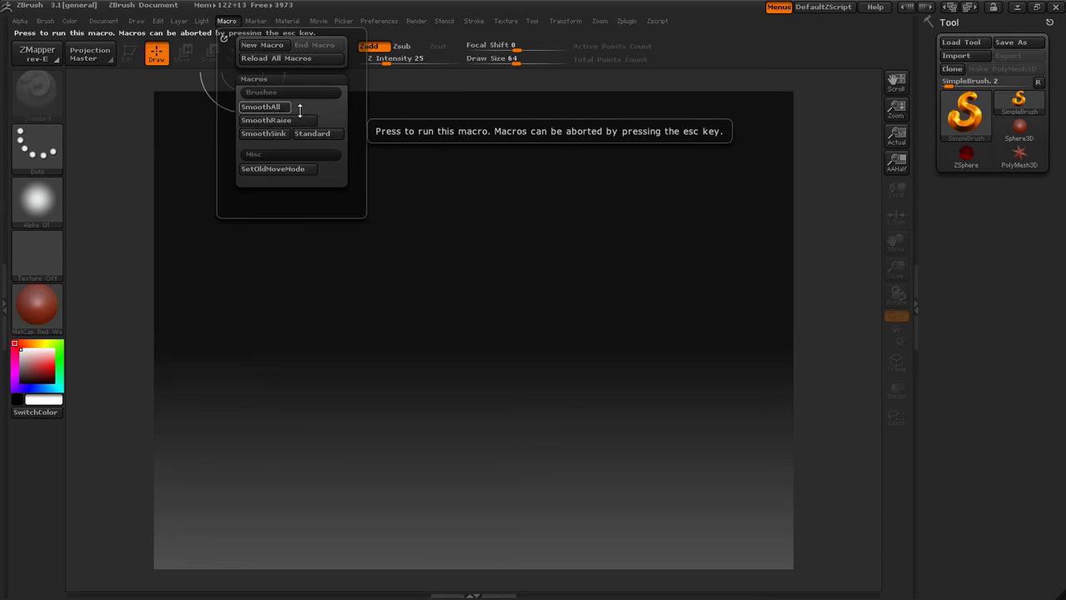
pyautogui.click(272, 120)
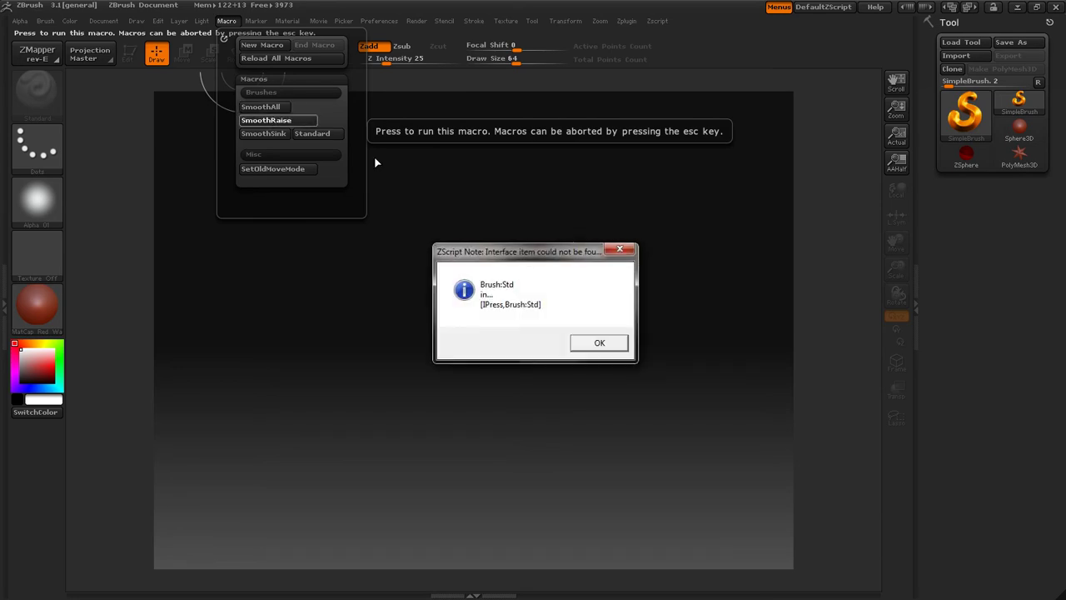
pyautogui.click(581, 345)
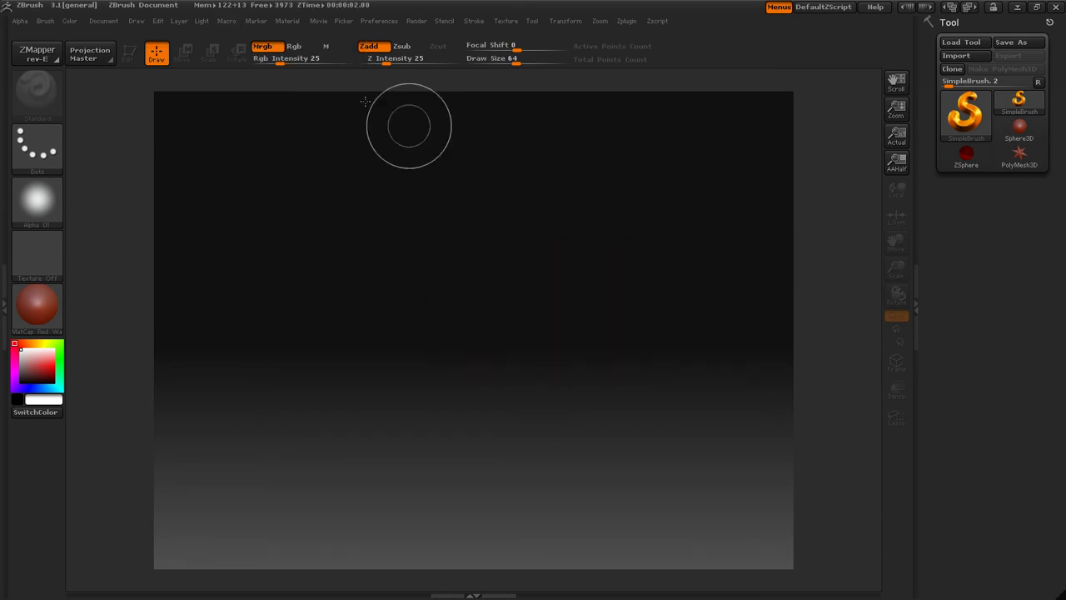
pyautogui.click(228, 22)
pyautogui.click(250, 46)
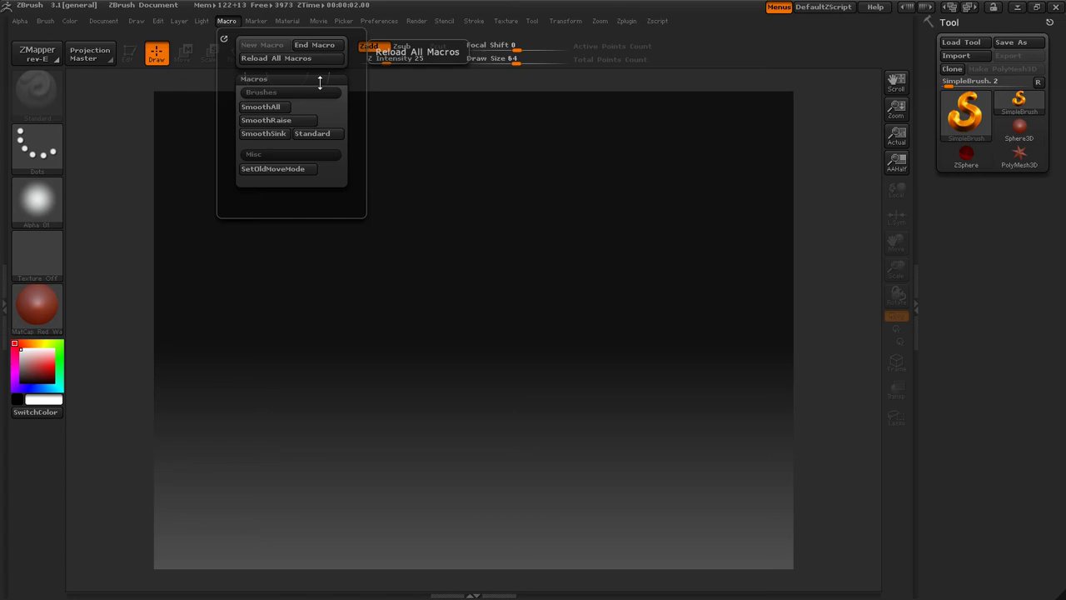
# Step: Draw a Sphere3D on the canvas in Edit mode and convert it to polymesh PM3D_Sphere3D#1
pyautogui.click(968, 132)
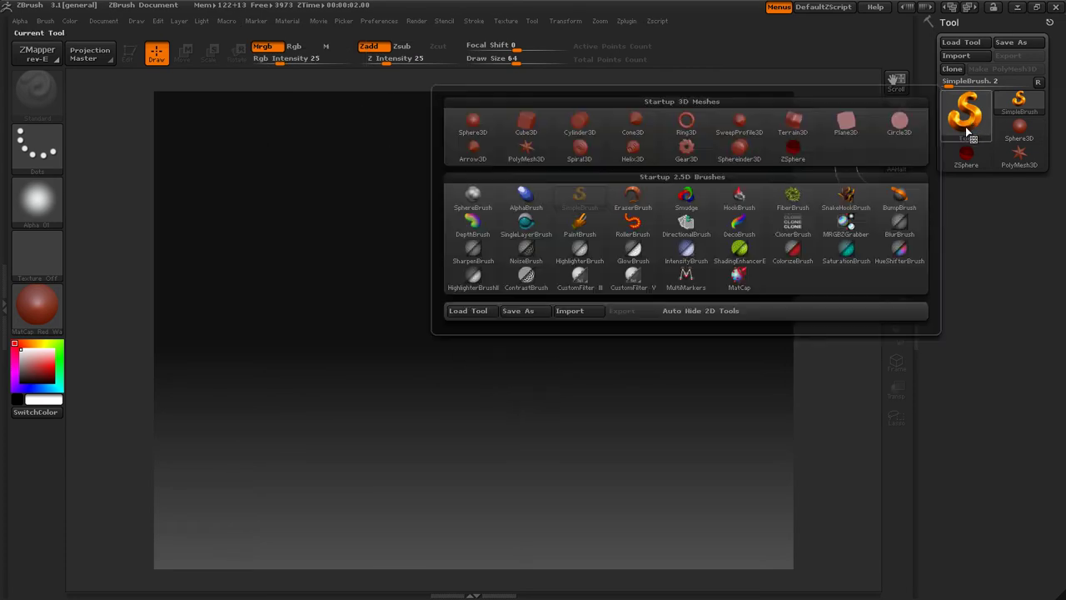
pyautogui.click(472, 122)
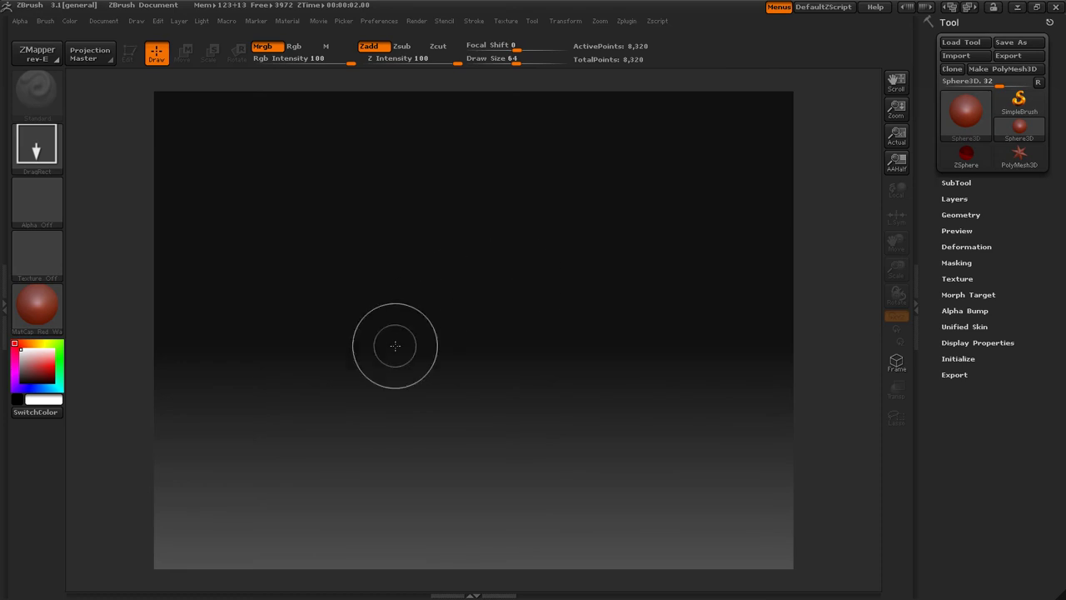
pyautogui.moveTo(490, 260); pyautogui.dragTo(517, 431)
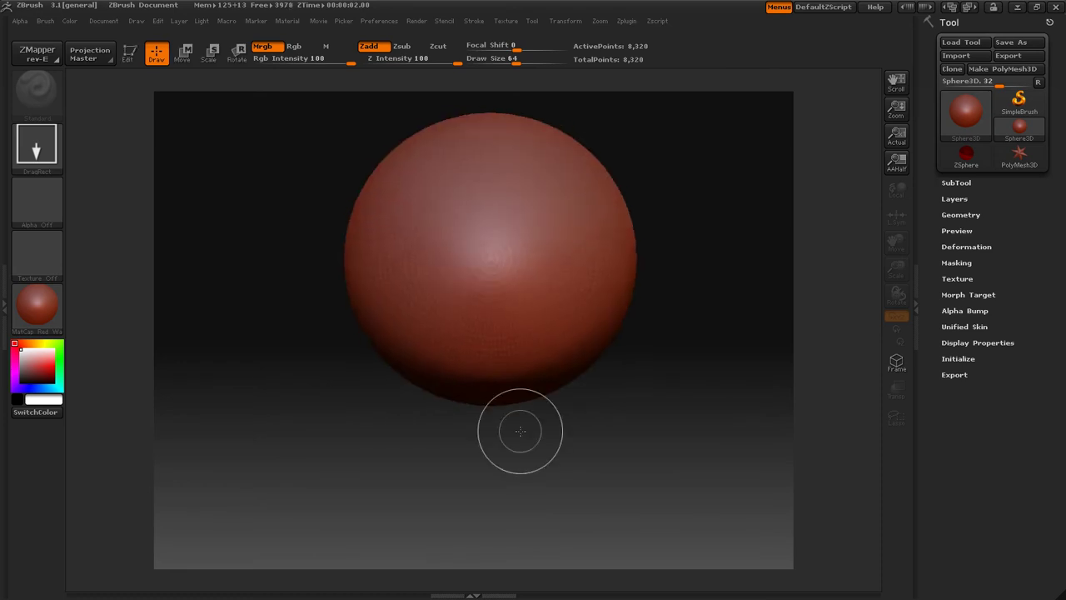
pyautogui.press('t')
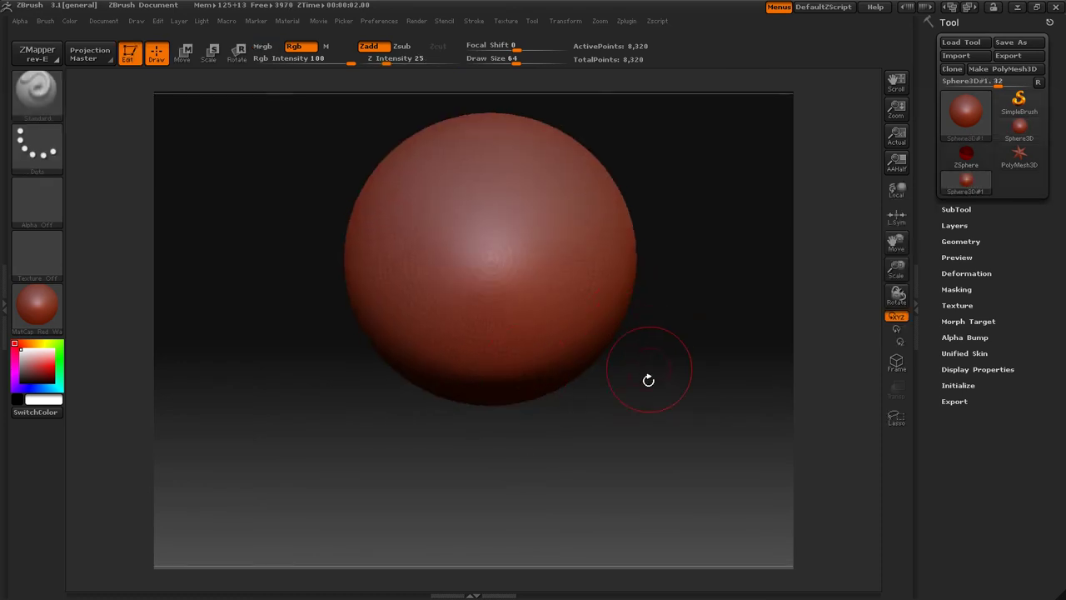
pyautogui.click(1003, 68)
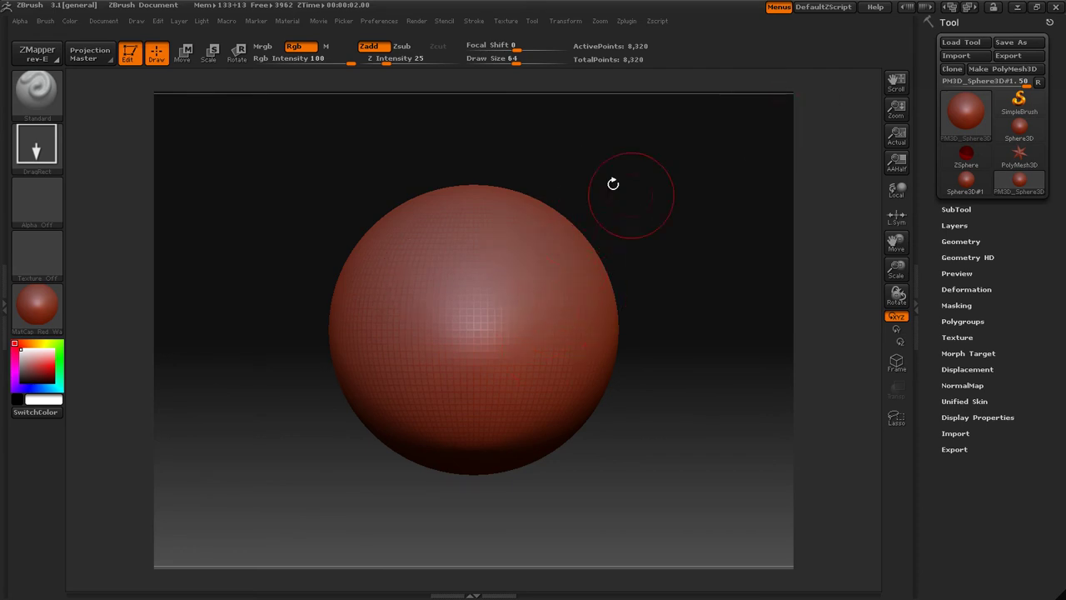
# Step: End the macro recording and name it 'Sphere Startup' in the Macros RapidStart folder
pyautogui.click(228, 24)
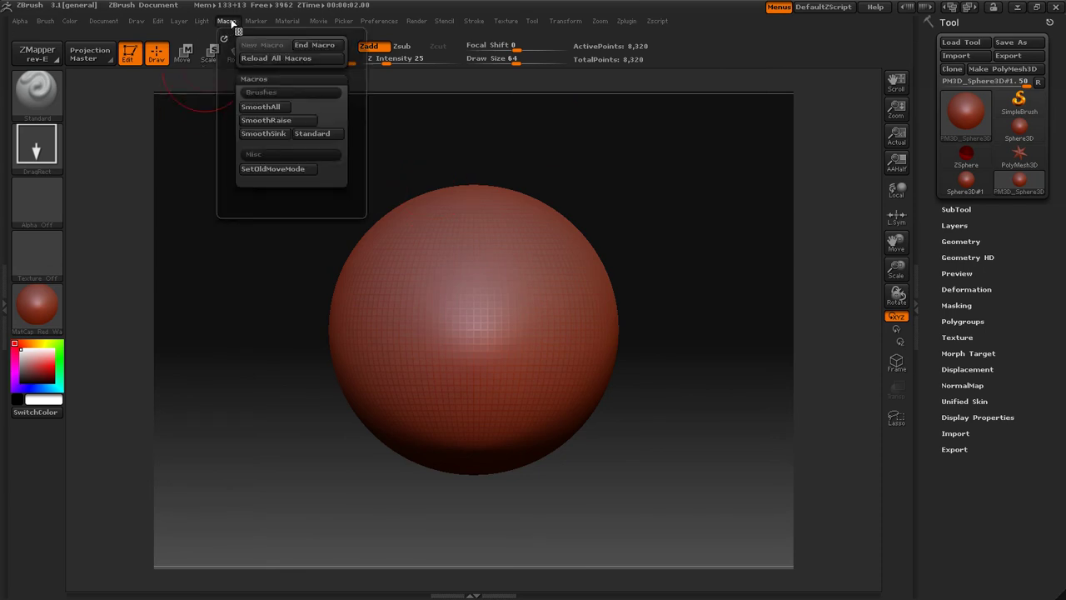
pyautogui.click(294, 46)
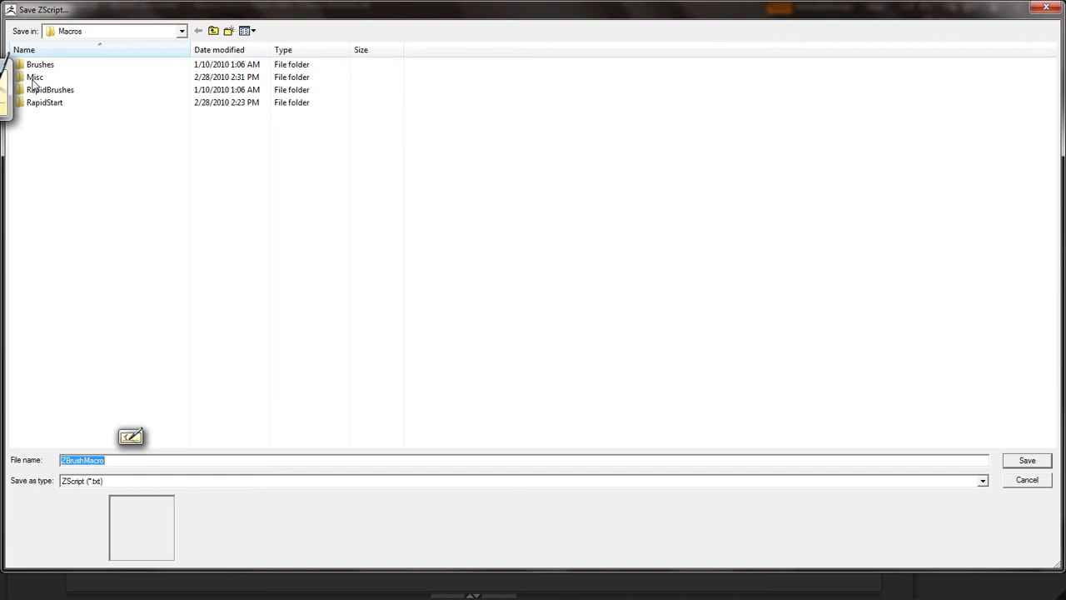
pyautogui.click(51, 105)
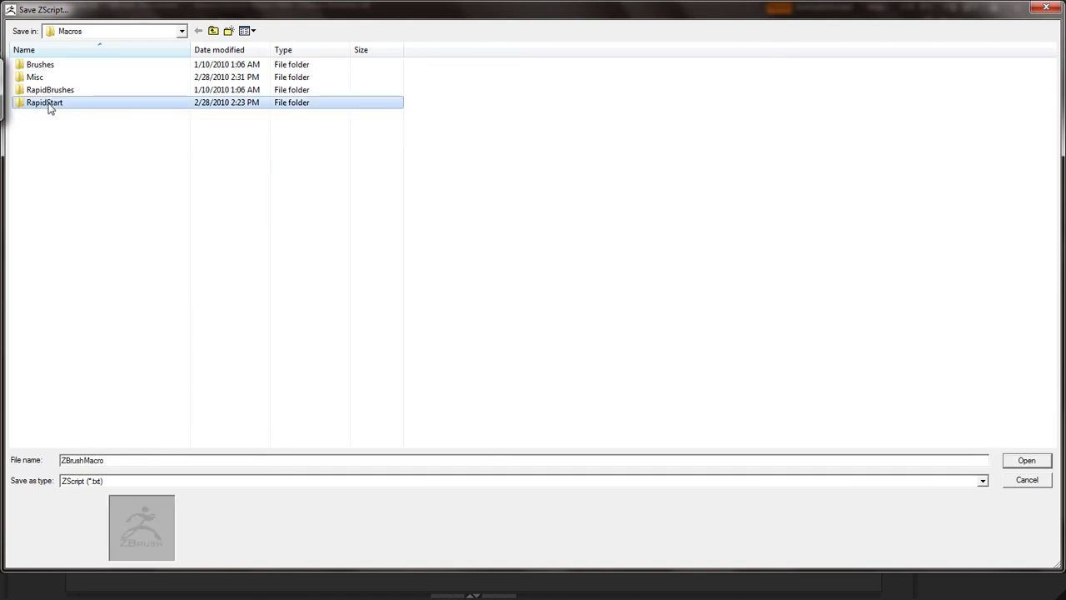
pyautogui.doubleClick(34, 105)
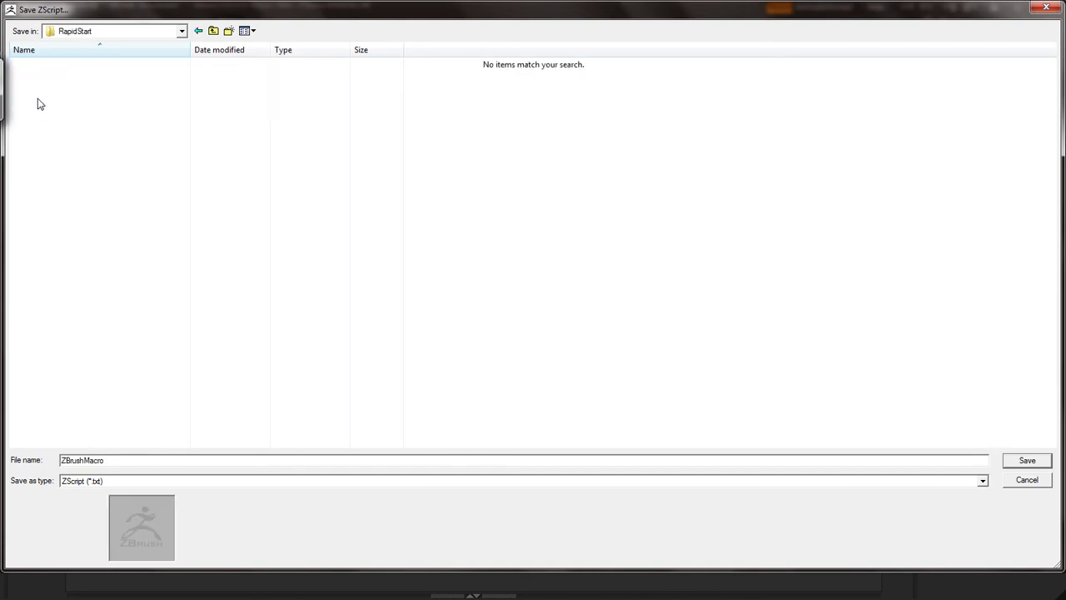
pyautogui.doubleClick(128, 460)
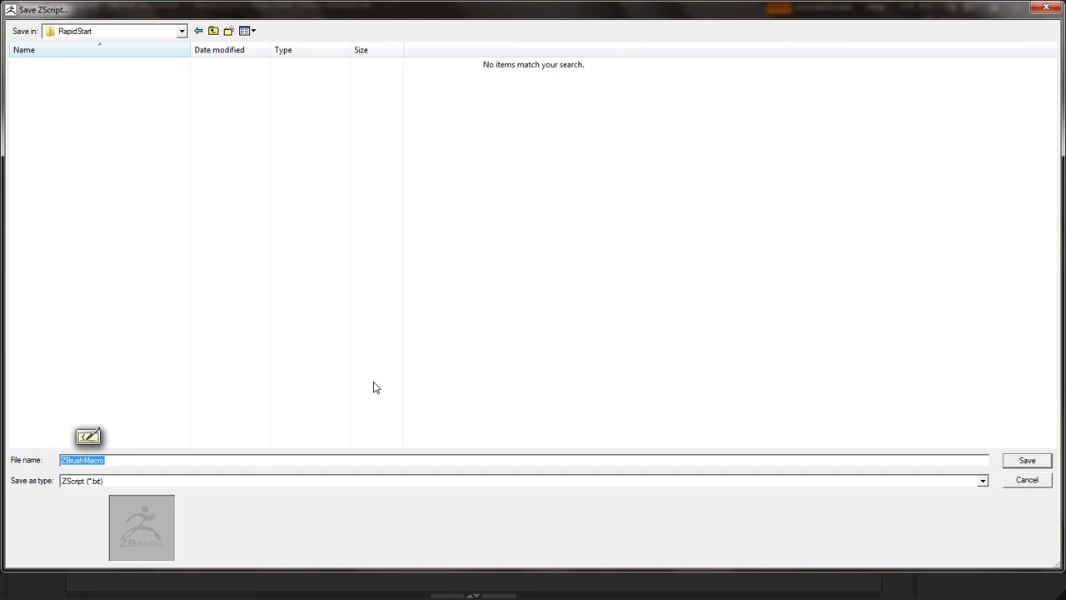
pyautogui.write('Sh')
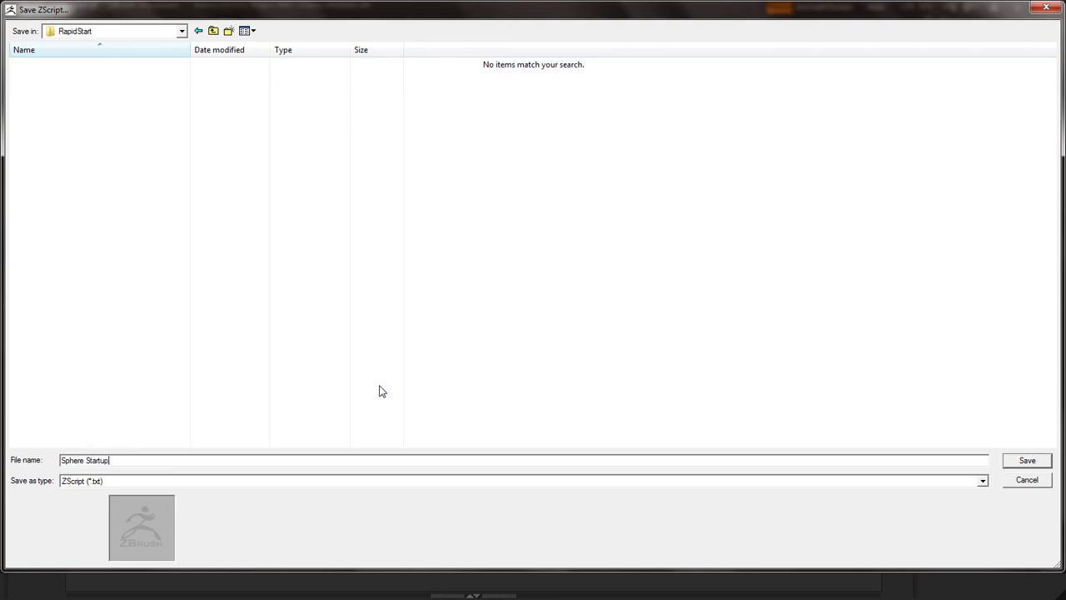
# Step: Save the macro as Sphere Startup and replay it from the Macro menu
pyautogui.click(1028, 461)
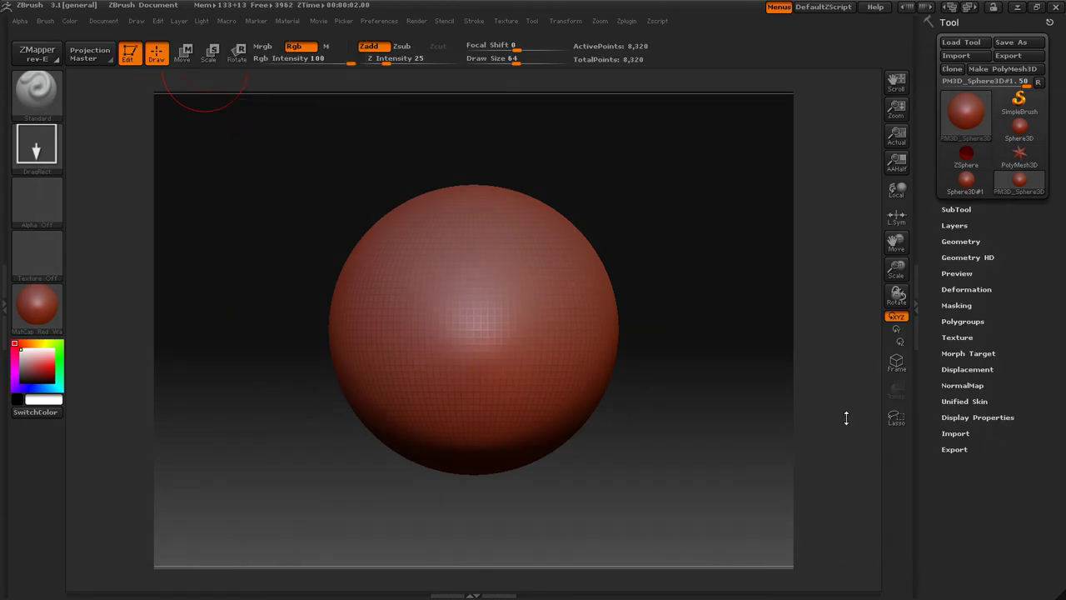
pyautogui.click(230, 22)
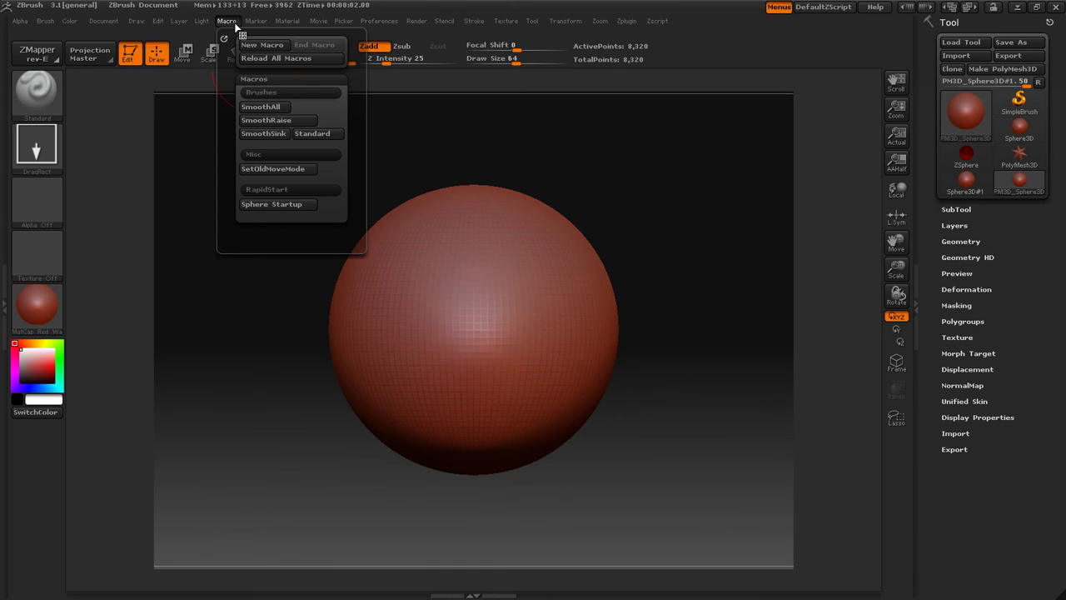
pyautogui.click(265, 205)
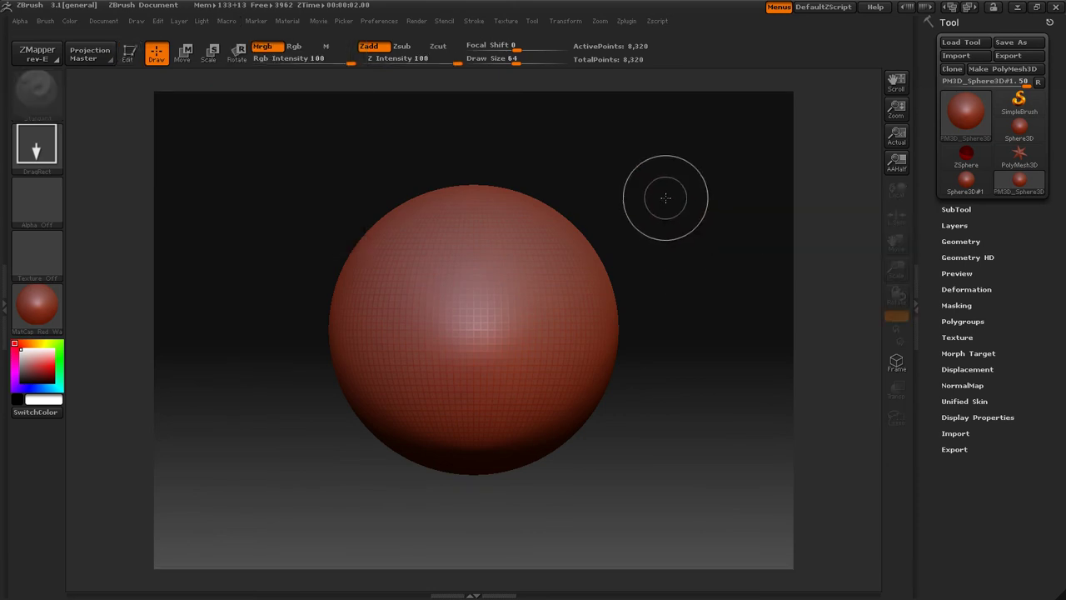
# Step: Clear the canvas with Ctrl+N and replay Sphere Startup again, creating PM3D_Sphere3D#2
pyautogui.hotkey('ctrl', 'n')
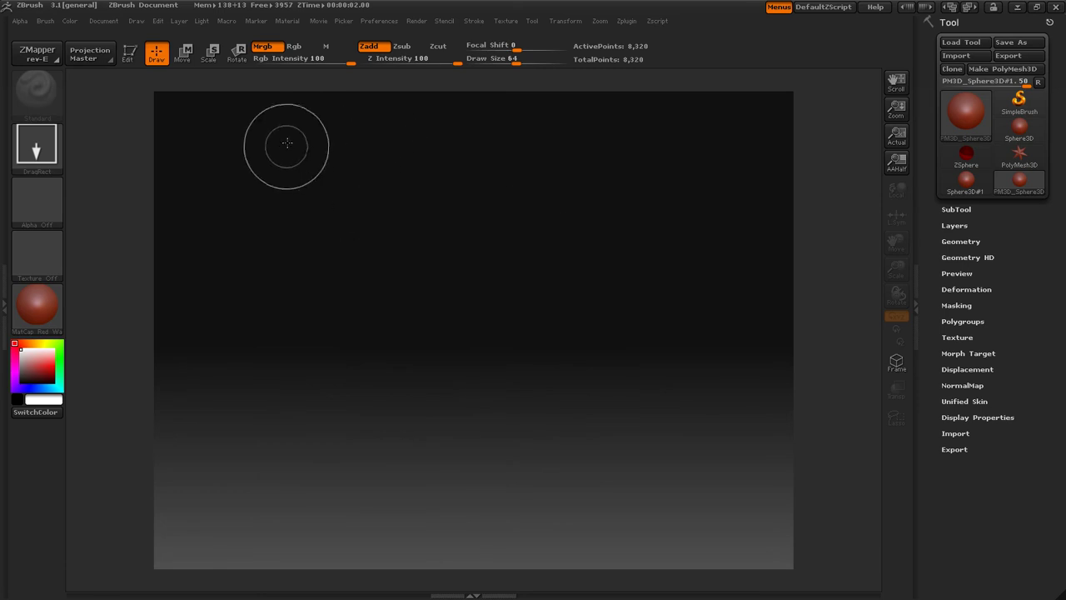
pyautogui.click(228, 22)
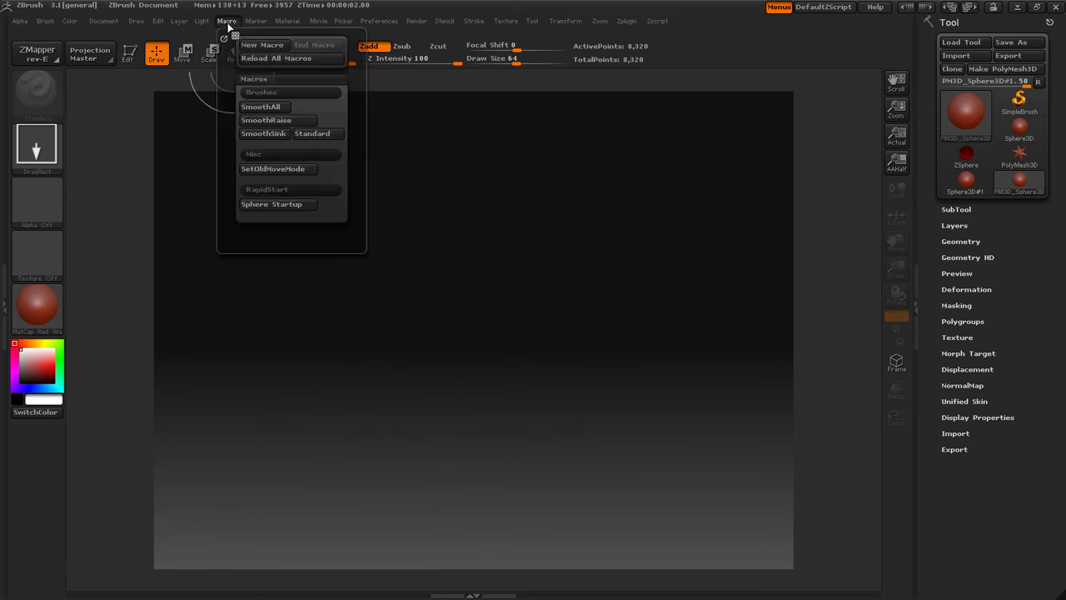
pyautogui.click(265, 206)
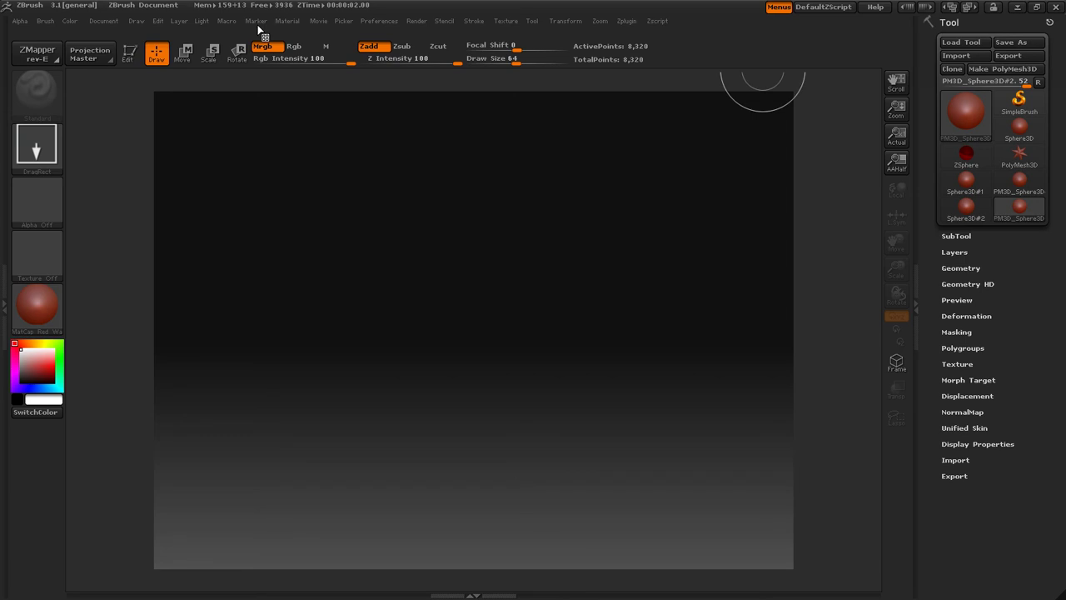
# Step: Record a new macro that loads Terrain3D in Edit mode with Draw Size 192 and the Move brush
pyautogui.click(226, 21)
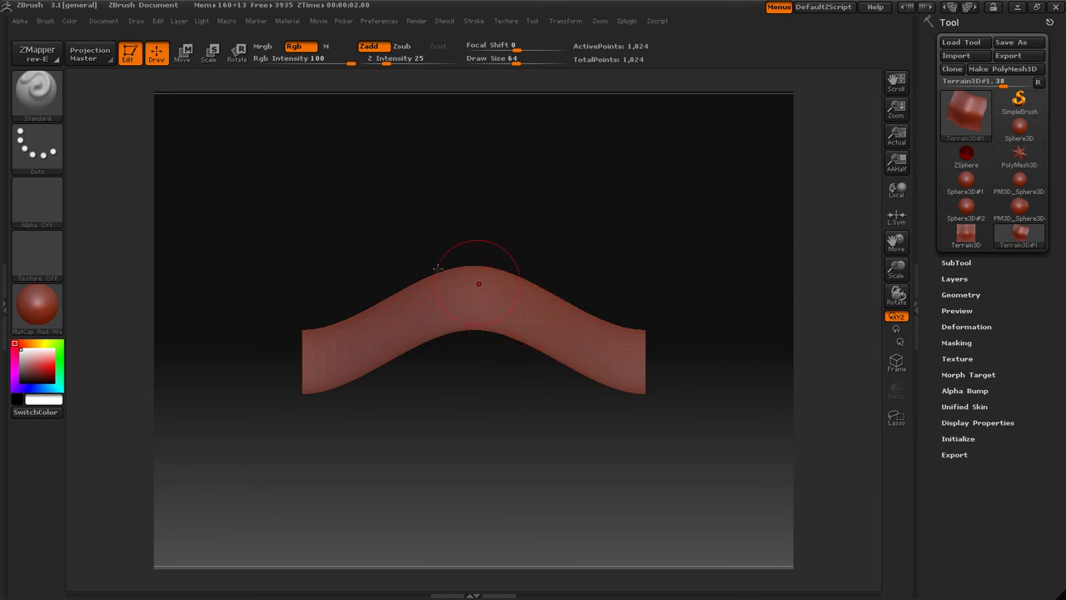
pyautogui.press('s')
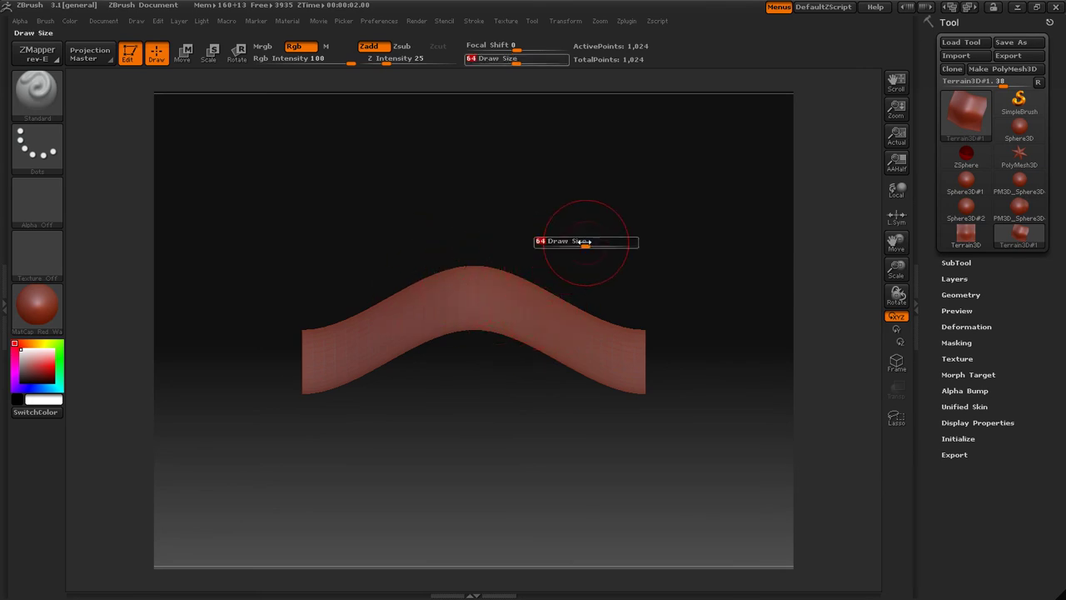
pyautogui.moveTo(584, 242); pyautogui.dragTo(624, 252)
pyautogui.click(30, 116)
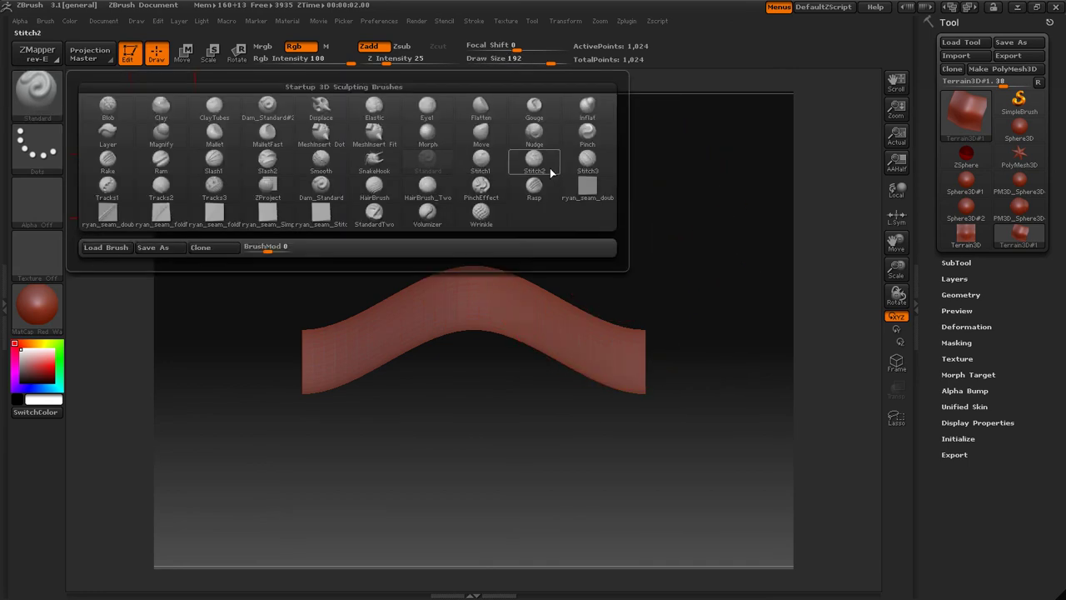
pyautogui.click(480, 138)
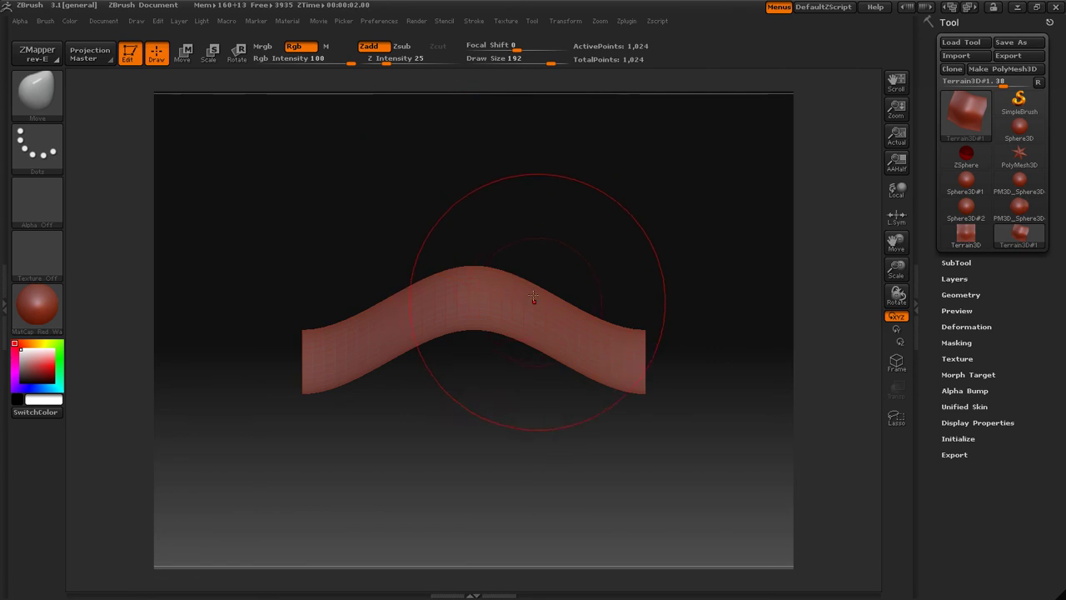
# Step: End the recording and save the macro as 'Terrain Startup' in RapidStart
pyautogui.click(225, 21)
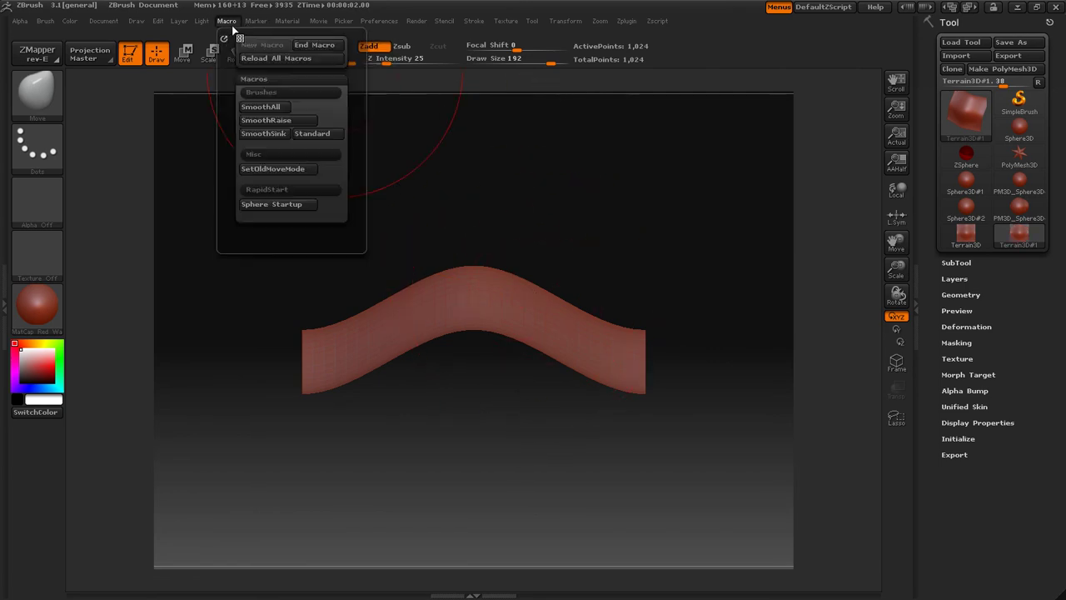
pyautogui.click(304, 48)
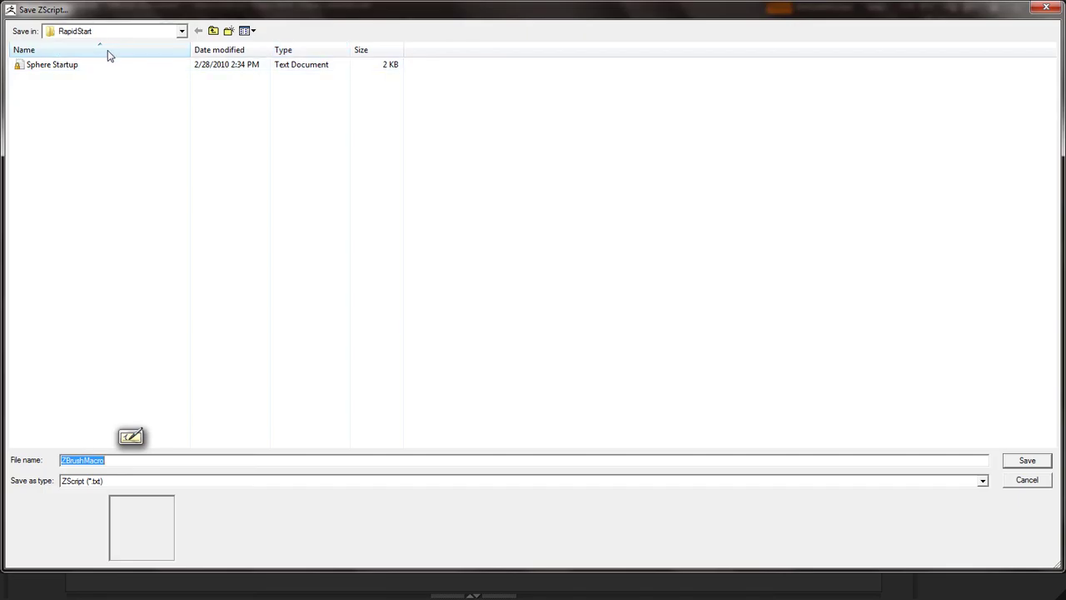
pyautogui.write('Terrain S')
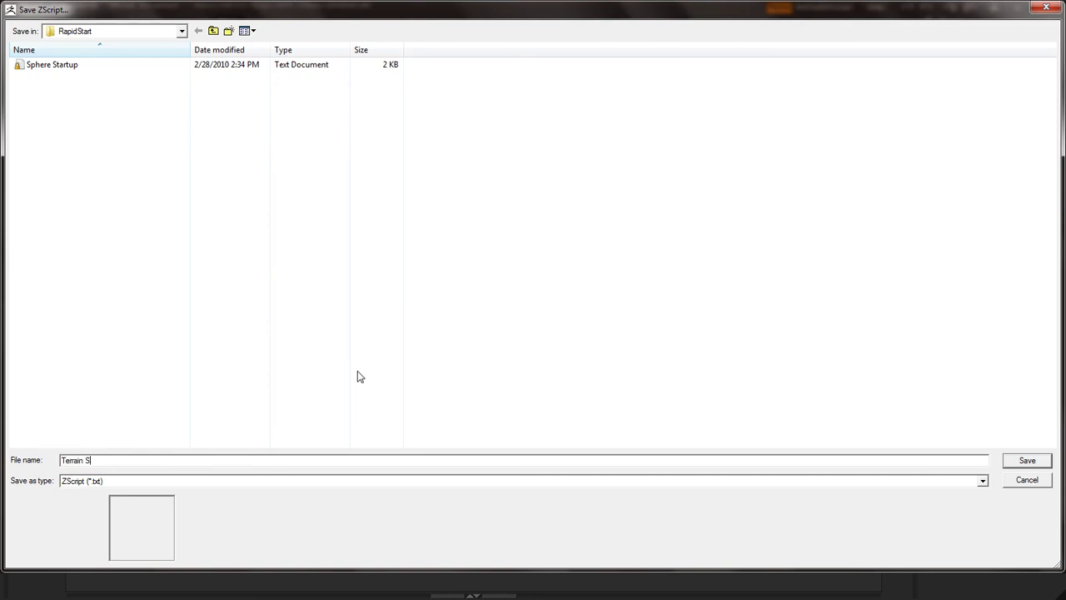
pyautogui.write('tartup')
pyautogui.click(1027, 460)
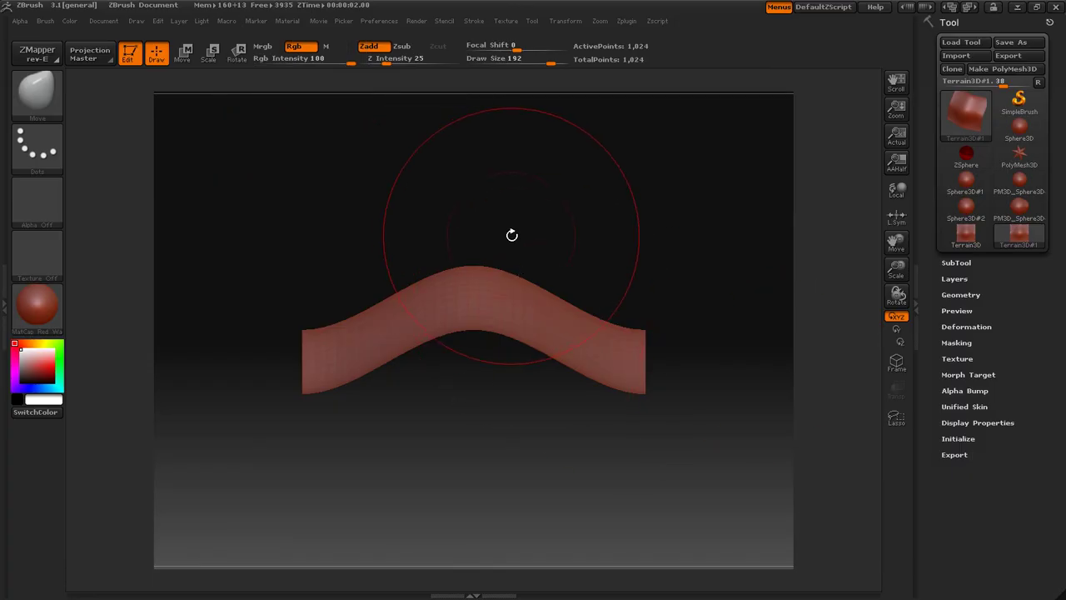
# Step: Replay Sphere Startup then Terrain Startup, and convert Terrain3D#2 into polymesh PM3D_Terrain3D#2
pyautogui.click(225, 21)
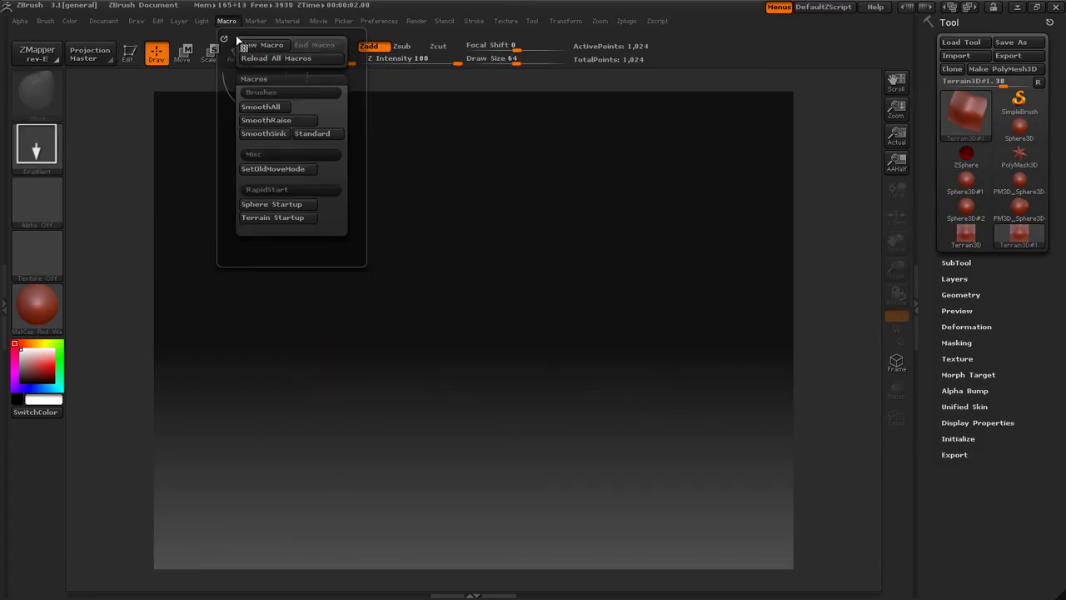
pyautogui.click(272, 210)
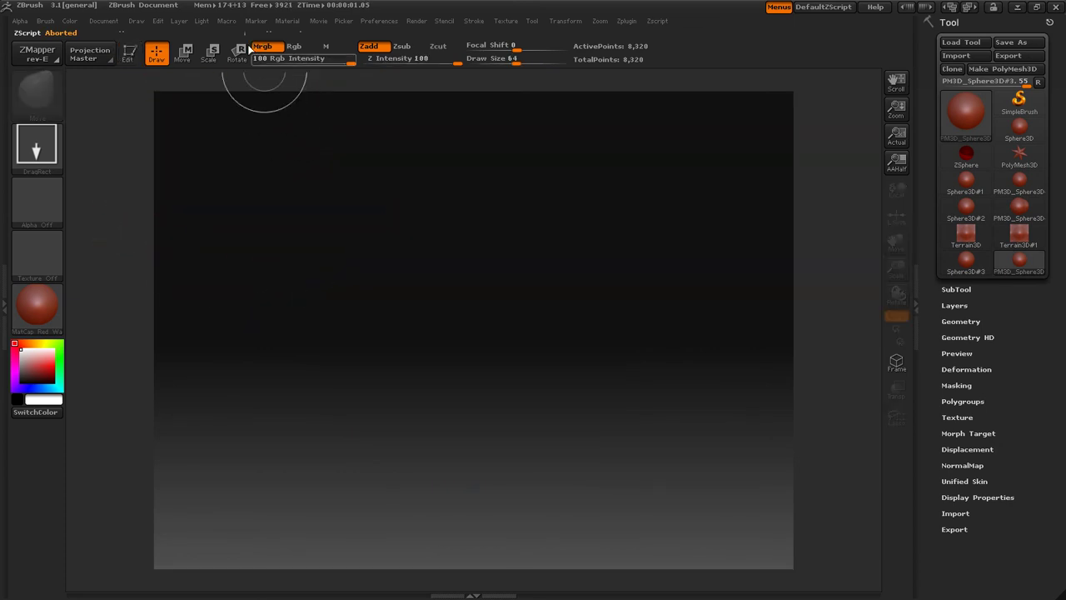
pyautogui.click(226, 21)
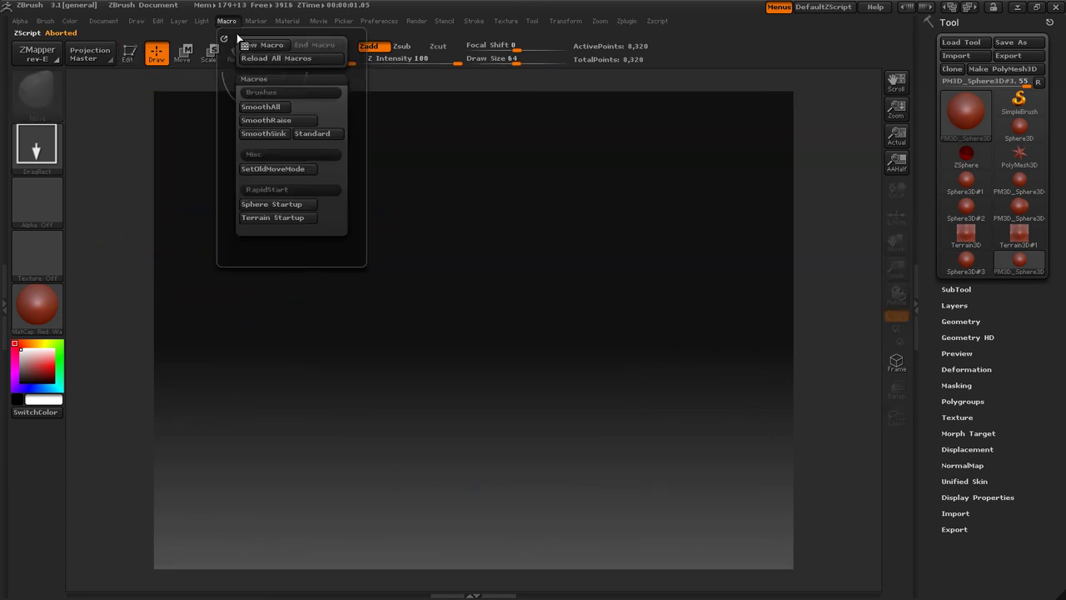
pyautogui.click(266, 218)
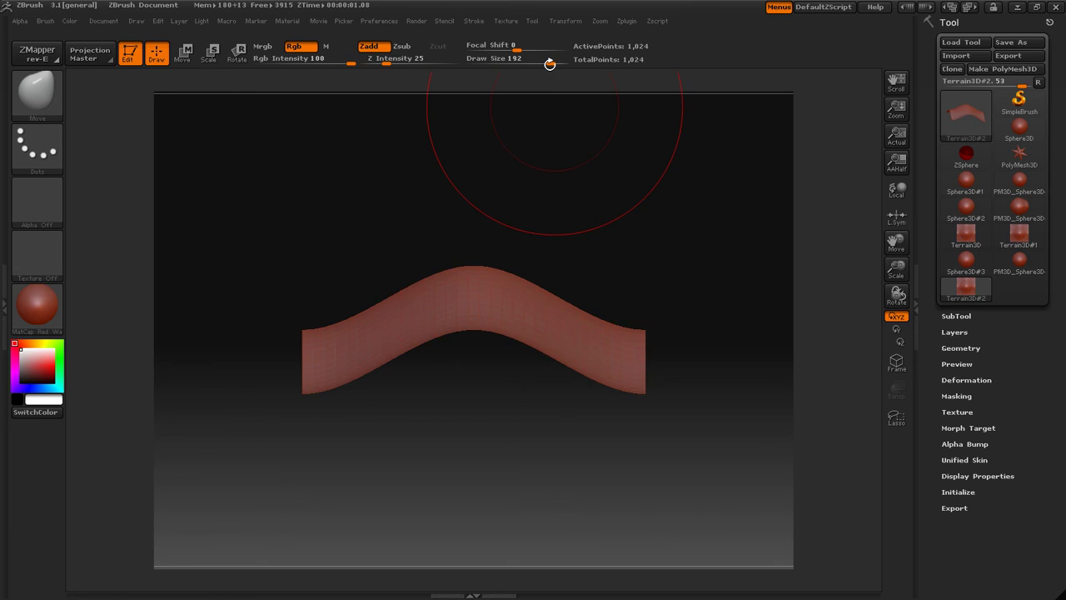
pyautogui.click(493, 279)
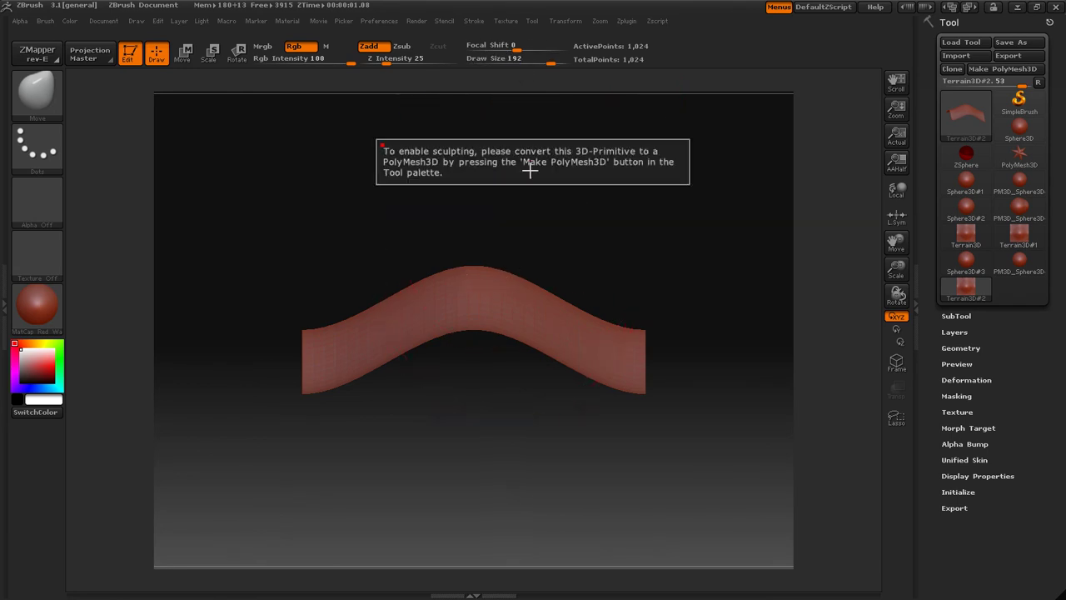
pyautogui.click(1015, 69)
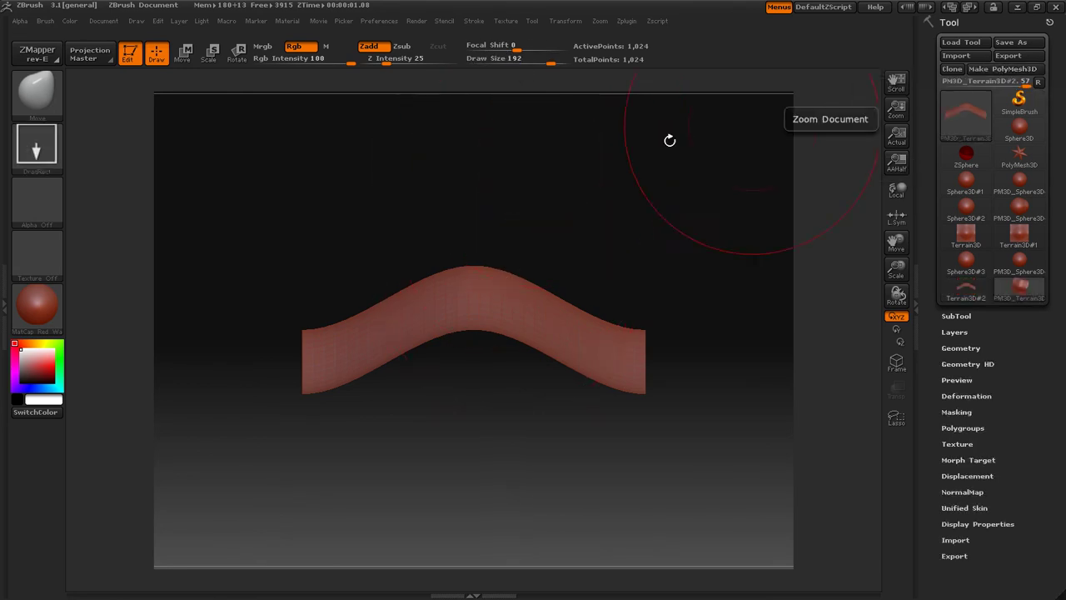
# Step: Orbit the PM3D_Terrain3D#2 mesh to inspect its wavy surface and central bulge from several angles
pyautogui.moveTo(670, 141); pyautogui.dragTo(258, 181)
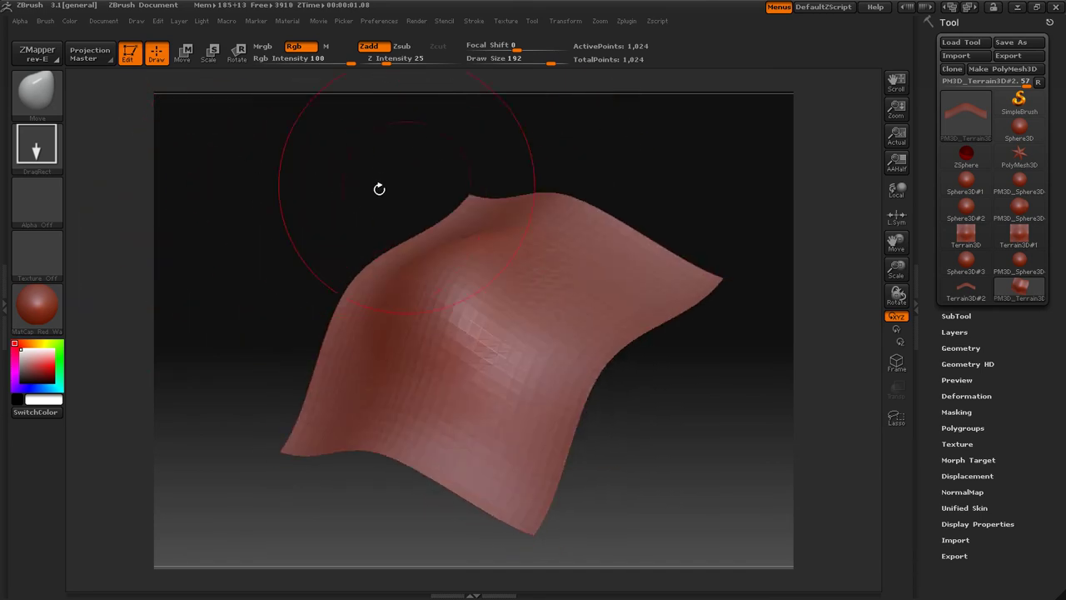
pyautogui.moveTo(379, 189); pyautogui.dragTo(330, 217)
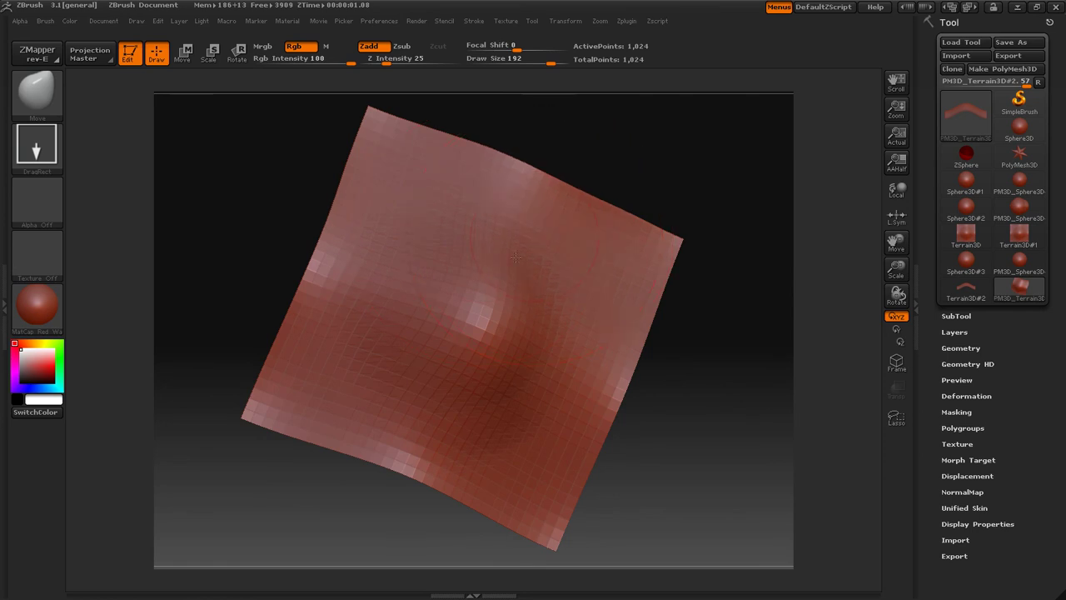
pyautogui.moveTo(620, 179); pyautogui.dragTo(705, 63)
pyautogui.moveTo(592, 174); pyautogui.dragTo(571, 147)
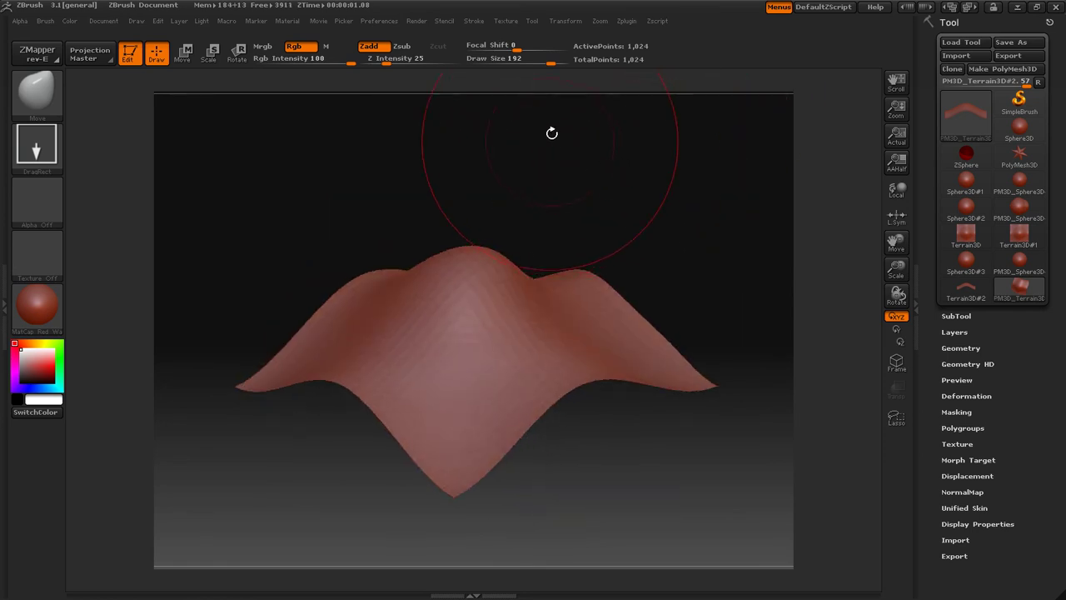